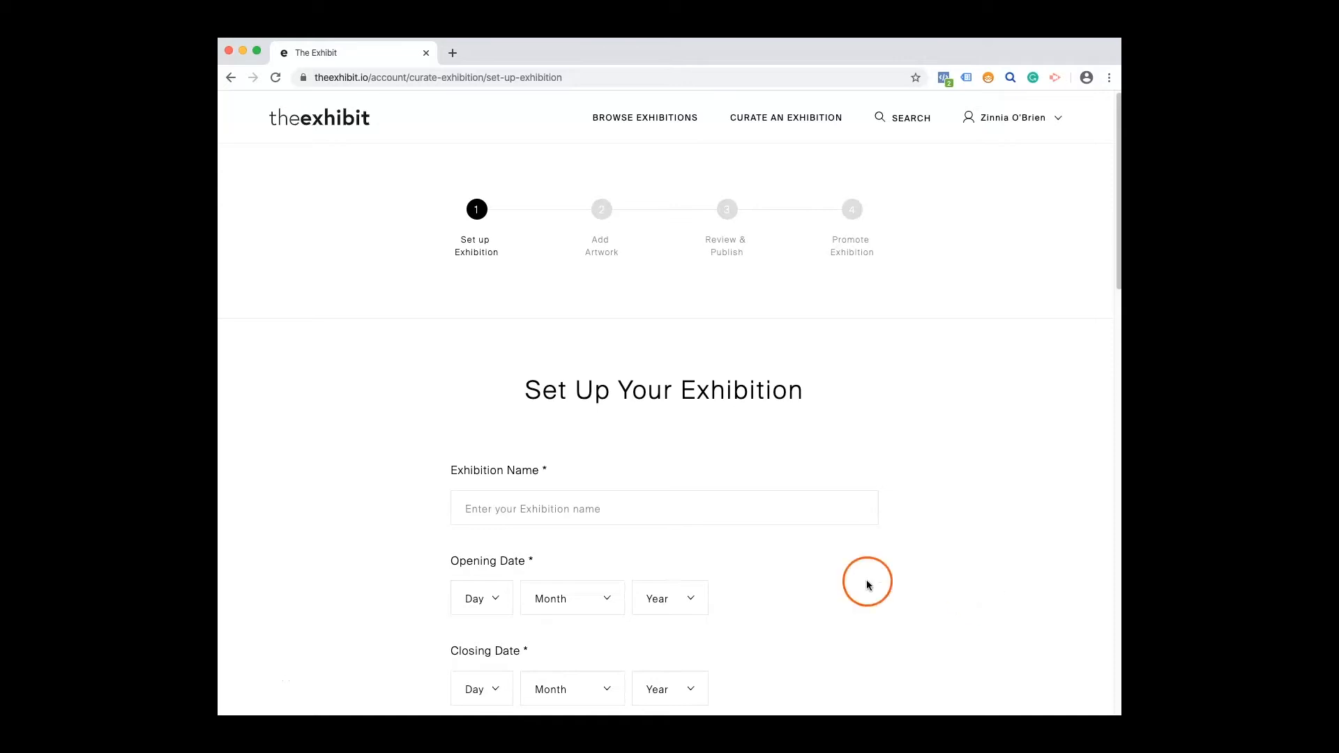
Step: Name the exhibition "Layered Jungle"
{"action": "left_click", "coordinate": [553, 508]}
{"action": "type", "text": "Layered Jungle"}
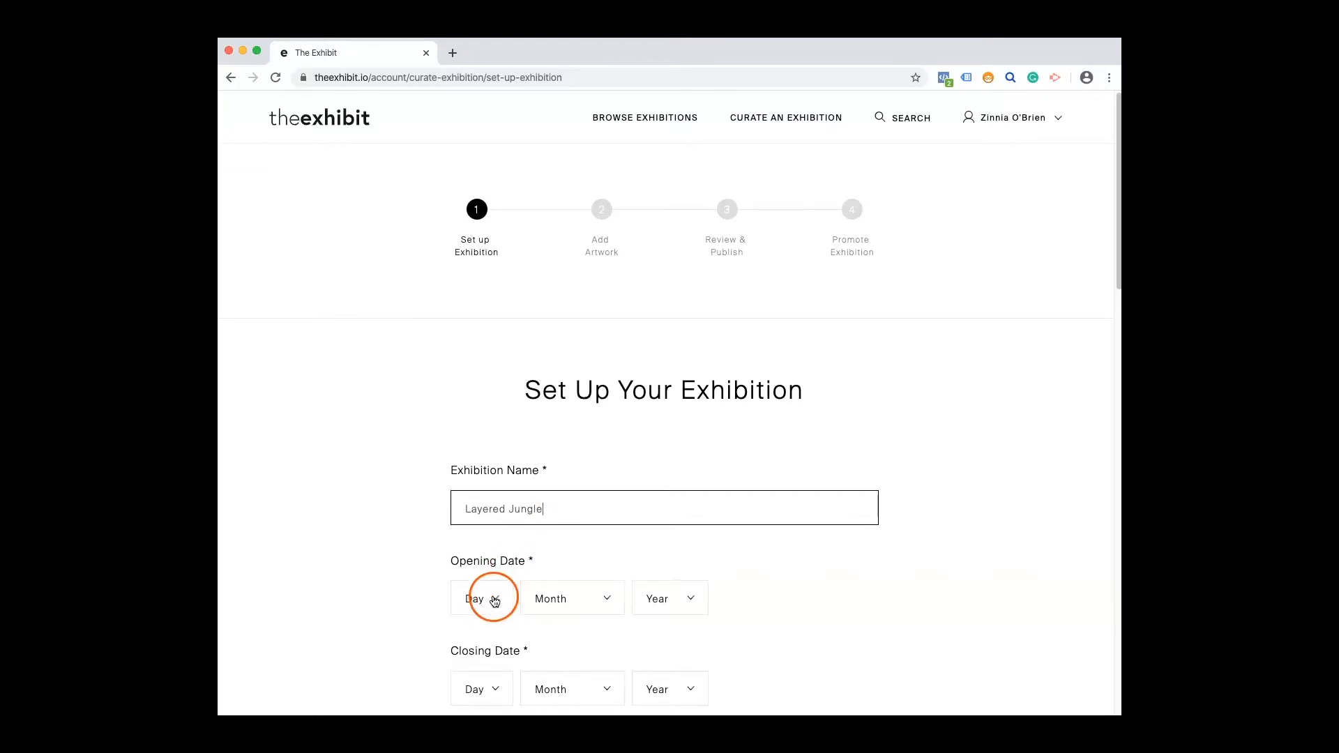
{"action": "left_click", "coordinate": [378, 580]}
Step: Set the exhibition's opening date to 04 March 2020
{"action": "scroll", "coordinate": [378, 581], "scroll_direction": "down", "scroll_amount": 3}
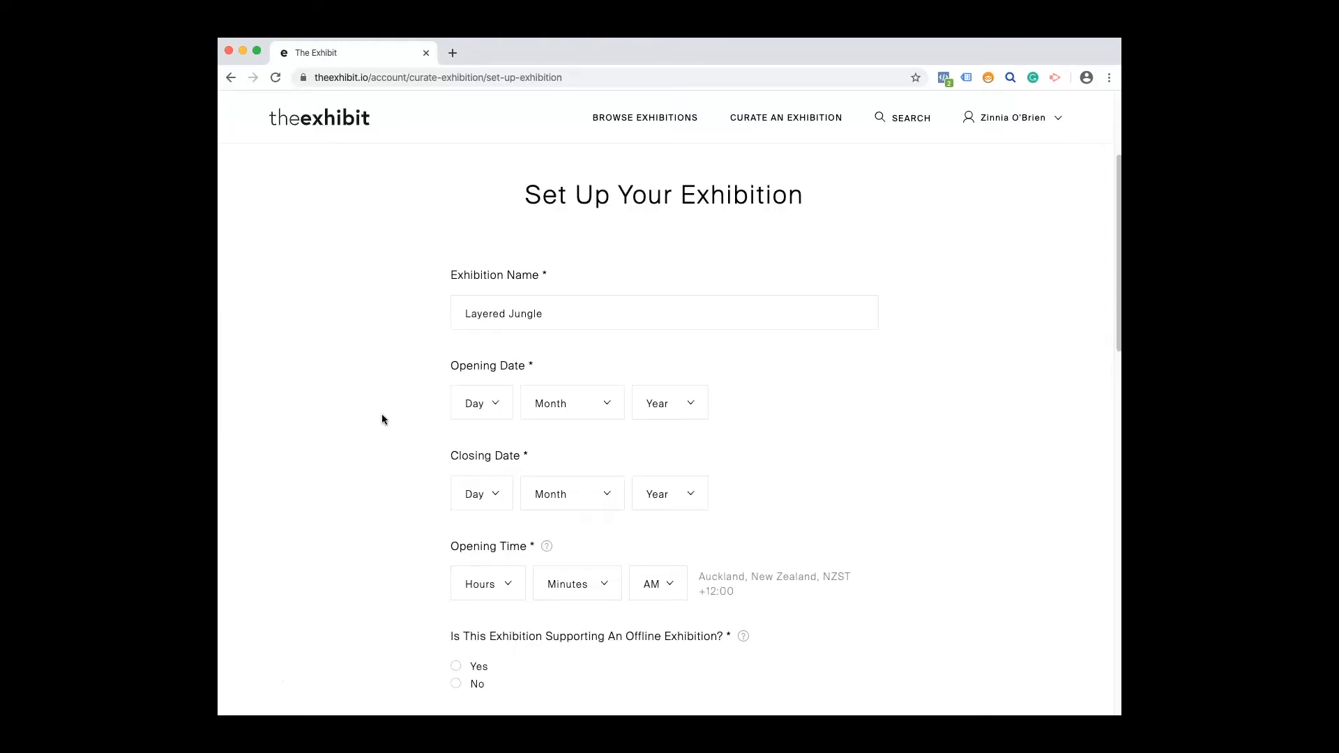
{"action": "left_click", "coordinate": [610, 404]}
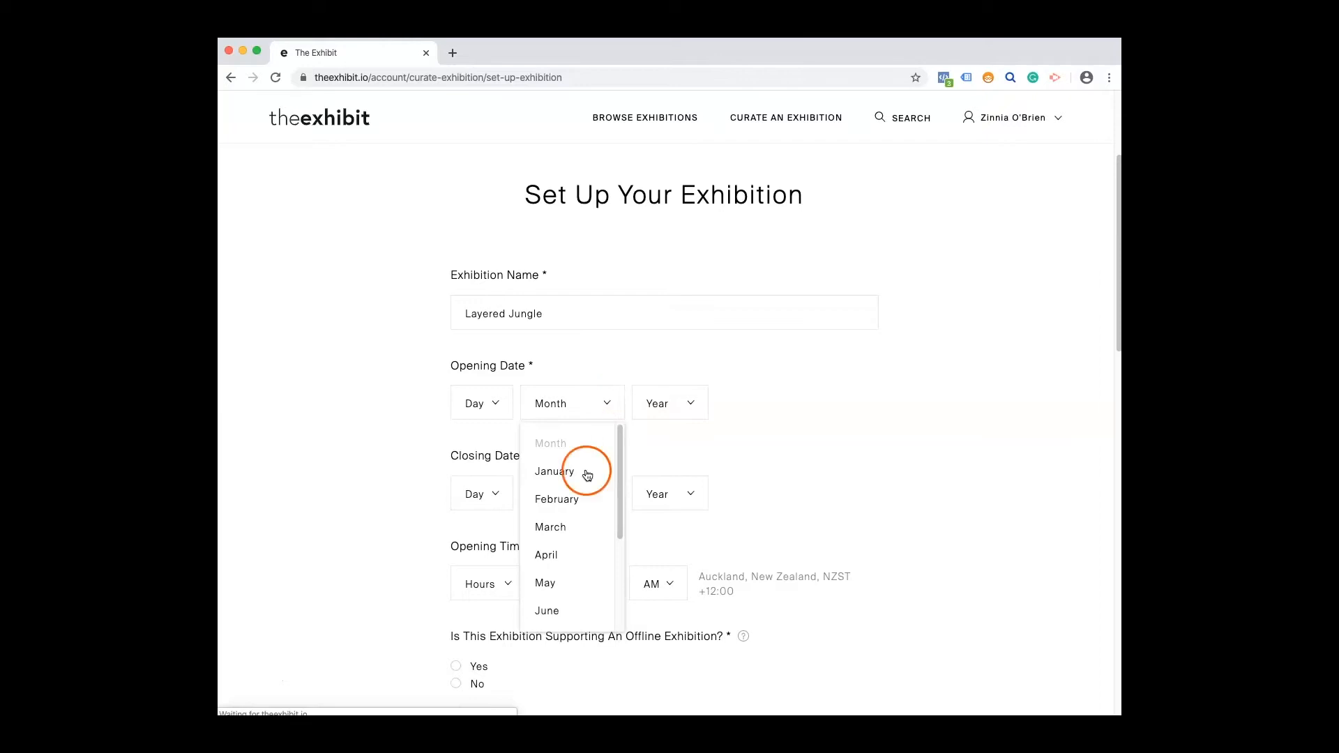
{"action": "left_click", "coordinate": [563, 530]}
{"action": "left_click", "coordinate": [672, 402]}
{"action": "left_click", "coordinate": [662, 469]}
{"action": "left_click", "coordinate": [495, 408]}
{"action": "left_click", "coordinate": [479, 554]}
Step: Set the exhibition's closing date to 04 May 2020
{"action": "left_click", "coordinate": [605, 494]}
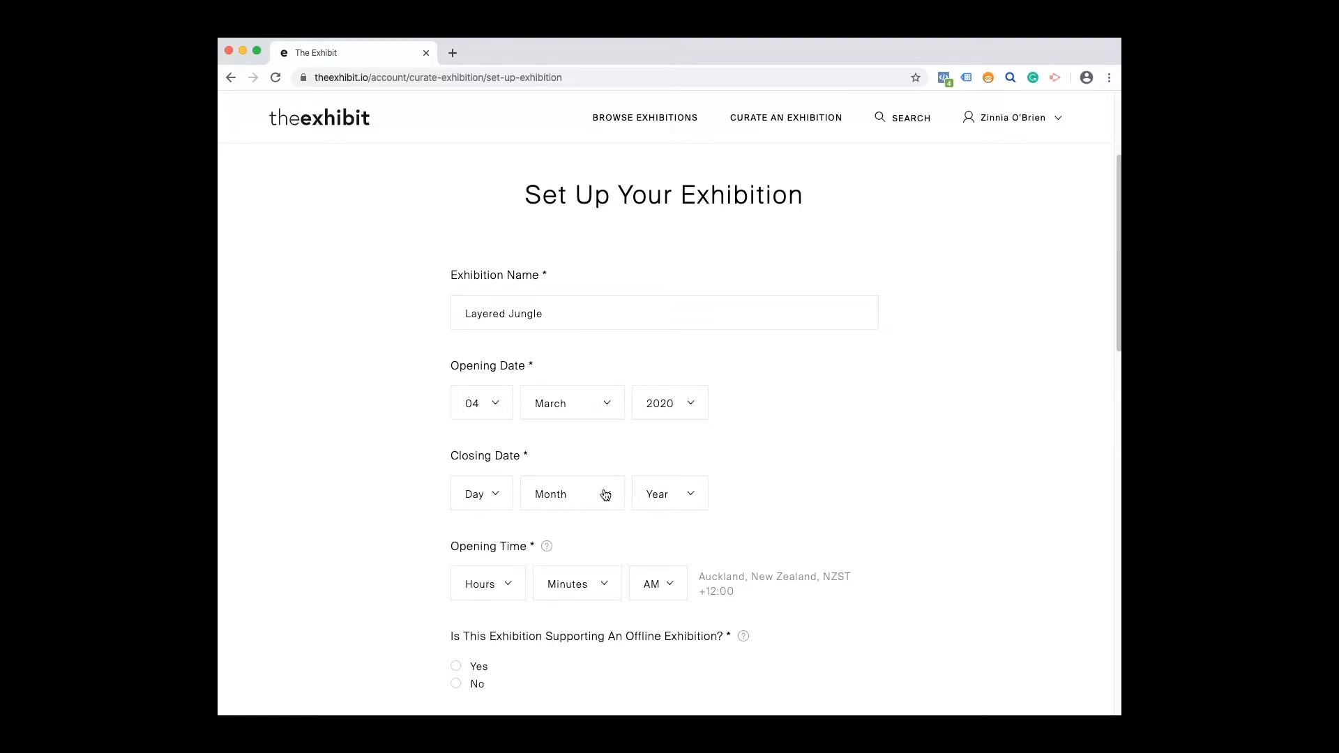
{"action": "left_click", "coordinate": [604, 494]}
{"action": "left_click", "coordinate": [559, 672]}
{"action": "left_click", "coordinate": [667, 511]}
{"action": "left_click", "coordinate": [672, 556]}
{"action": "left_click", "coordinate": [491, 496]}
{"action": "left_click", "coordinate": [474, 643]}
{"action": "left_click", "coordinate": [439, 592]}
Step: Set the exhibition's opening time to 06:00 PM
{"action": "scroll", "coordinate": [388, 495], "scroll_direction": "down", "scroll_amount": 2}
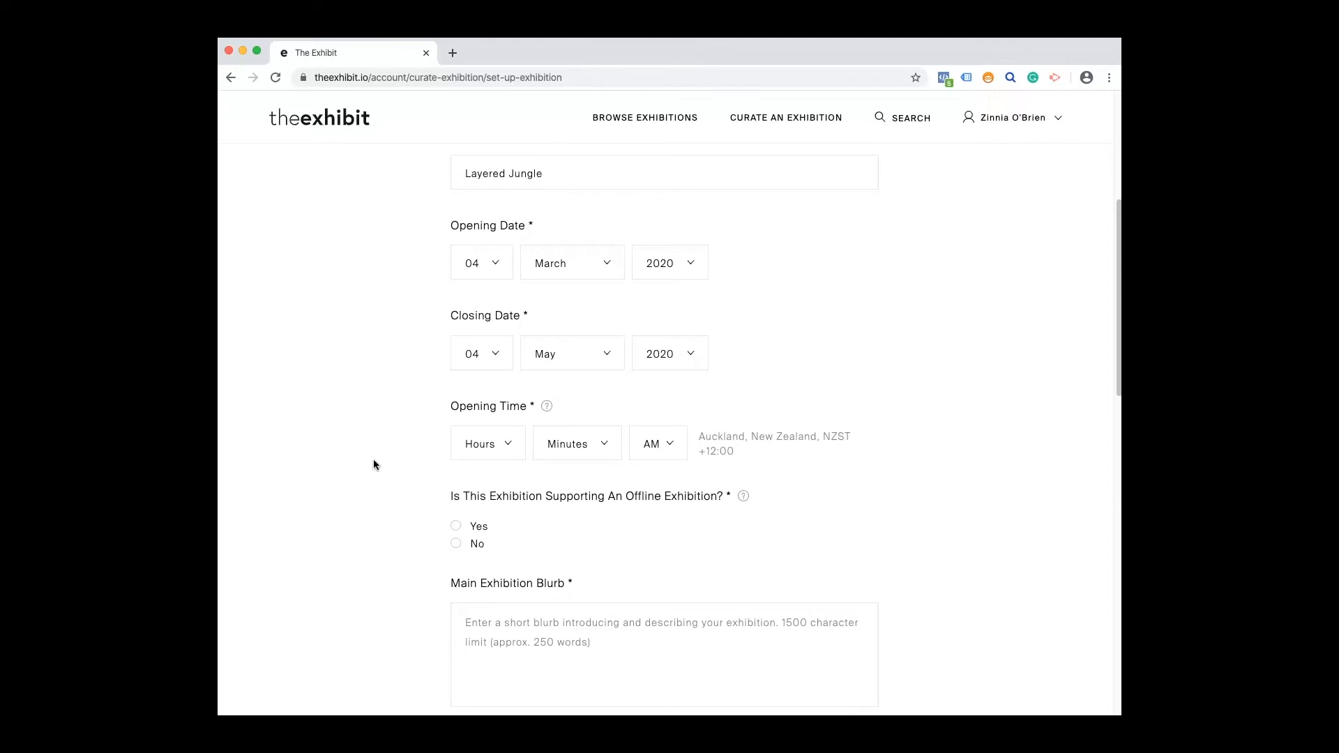
{"action": "left_click", "coordinate": [486, 444]}
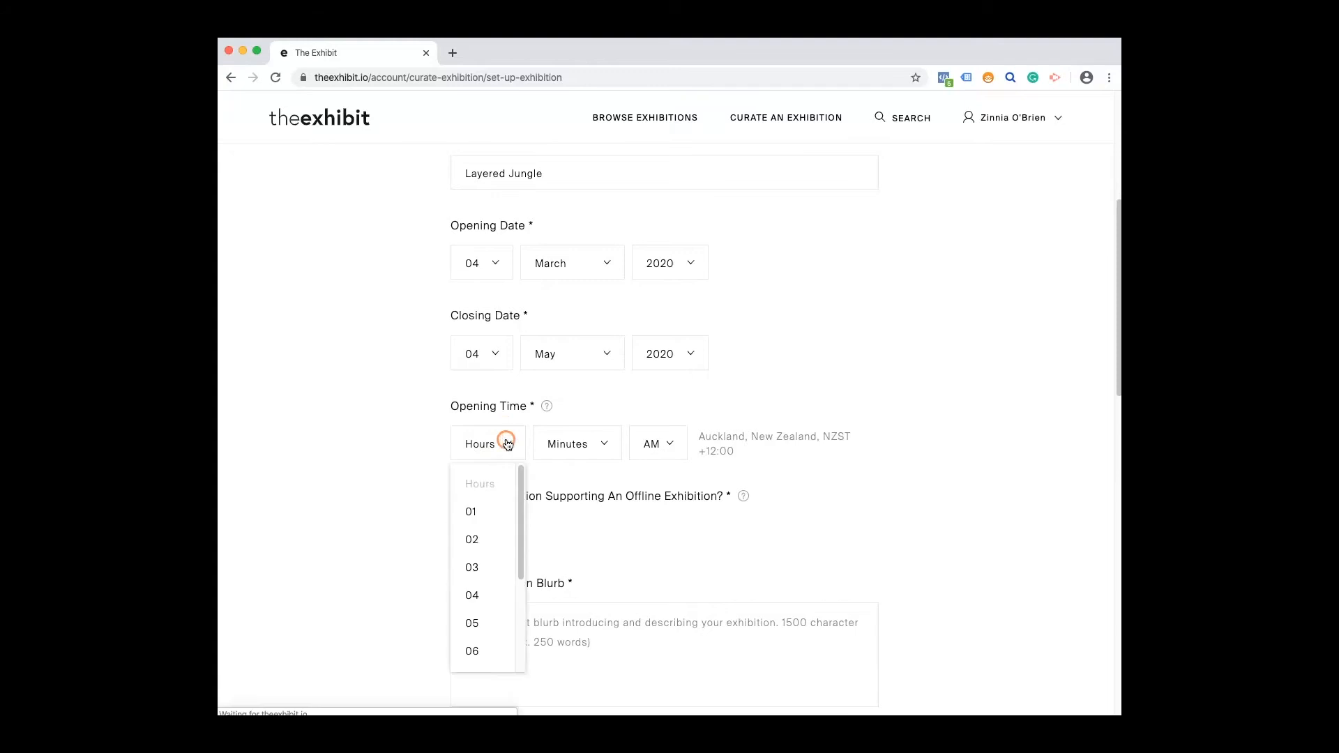
{"action": "left_click", "coordinate": [483, 654]}
{"action": "left_click", "coordinate": [604, 443]}
{"action": "left_click", "coordinate": [587, 508]}
{"action": "left_click", "coordinate": [671, 442]}
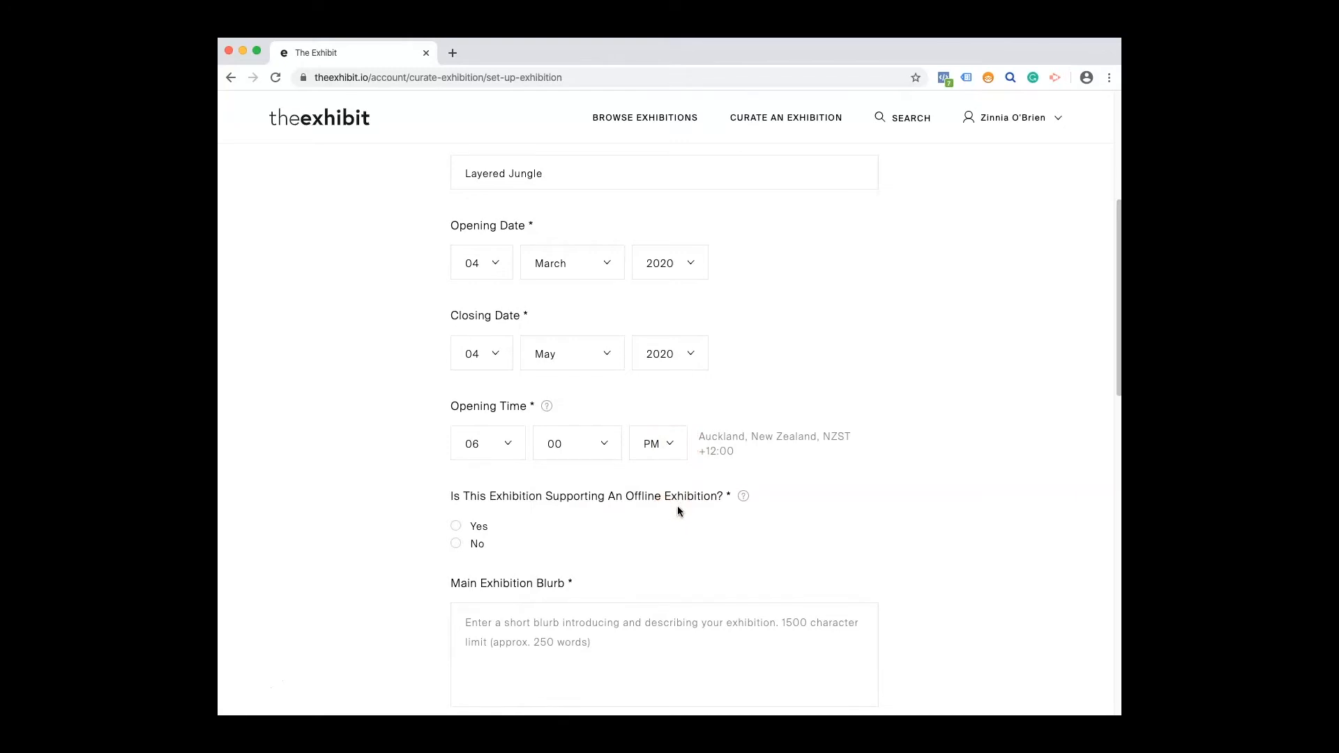
Step: Answer No to whether this exhibition supports an offline exhibition, after briefly choosing Yes to show the location fields
{"action": "scroll", "coordinate": [562, 532], "scroll_direction": "down", "scroll_amount": 2}
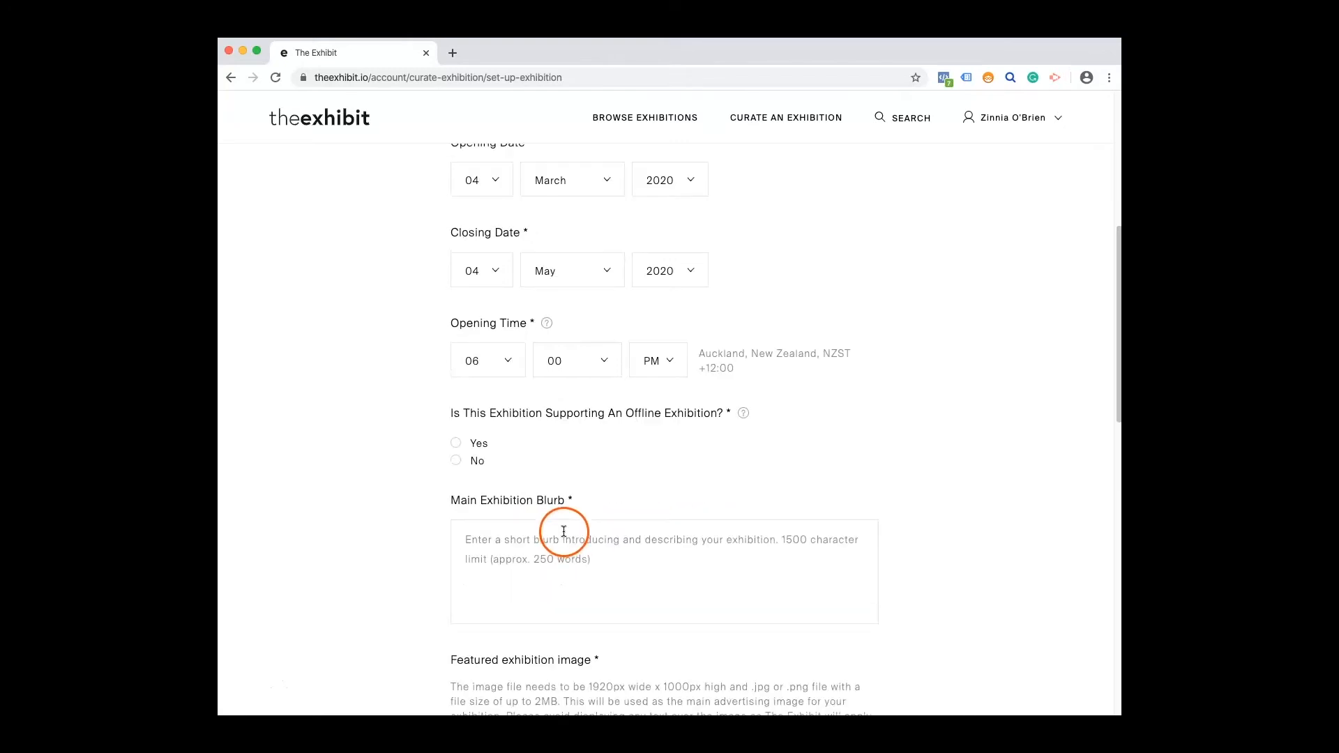
{"action": "scroll", "coordinate": [563, 532], "scroll_direction": "down", "scroll_amount": 2}
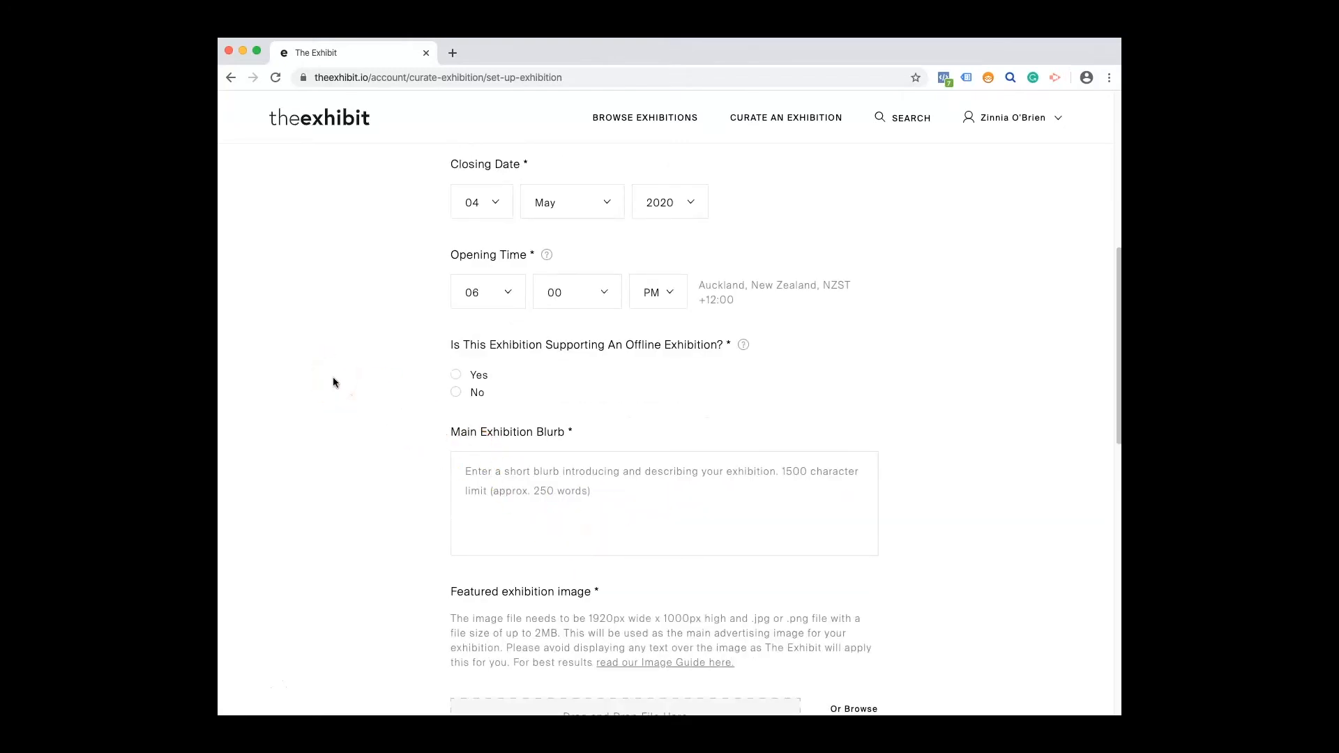
{"action": "left_click", "coordinate": [456, 374]}
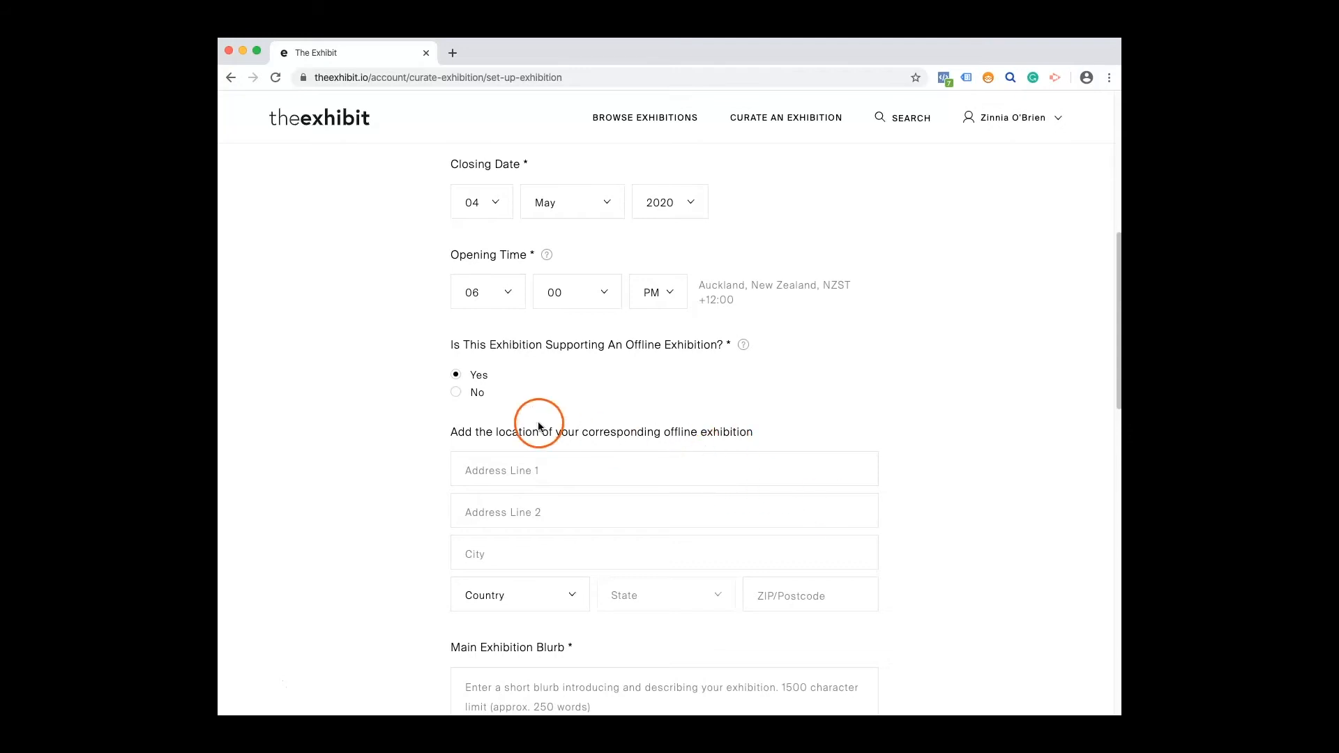
{"action": "left_click", "coordinate": [457, 393]}
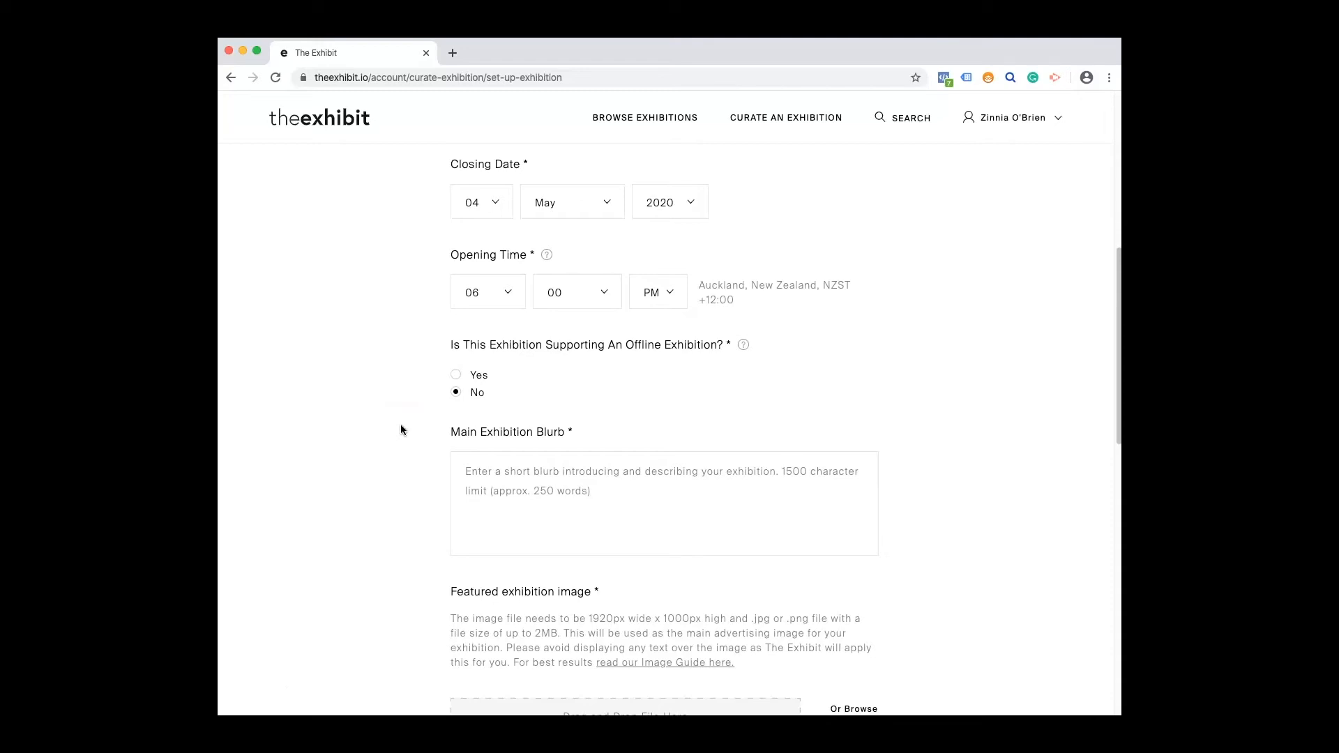
Step: Paste the prepared exhibition description into the main exhibition blurb and read through the text
{"action": "left_click", "coordinate": [504, 474]}
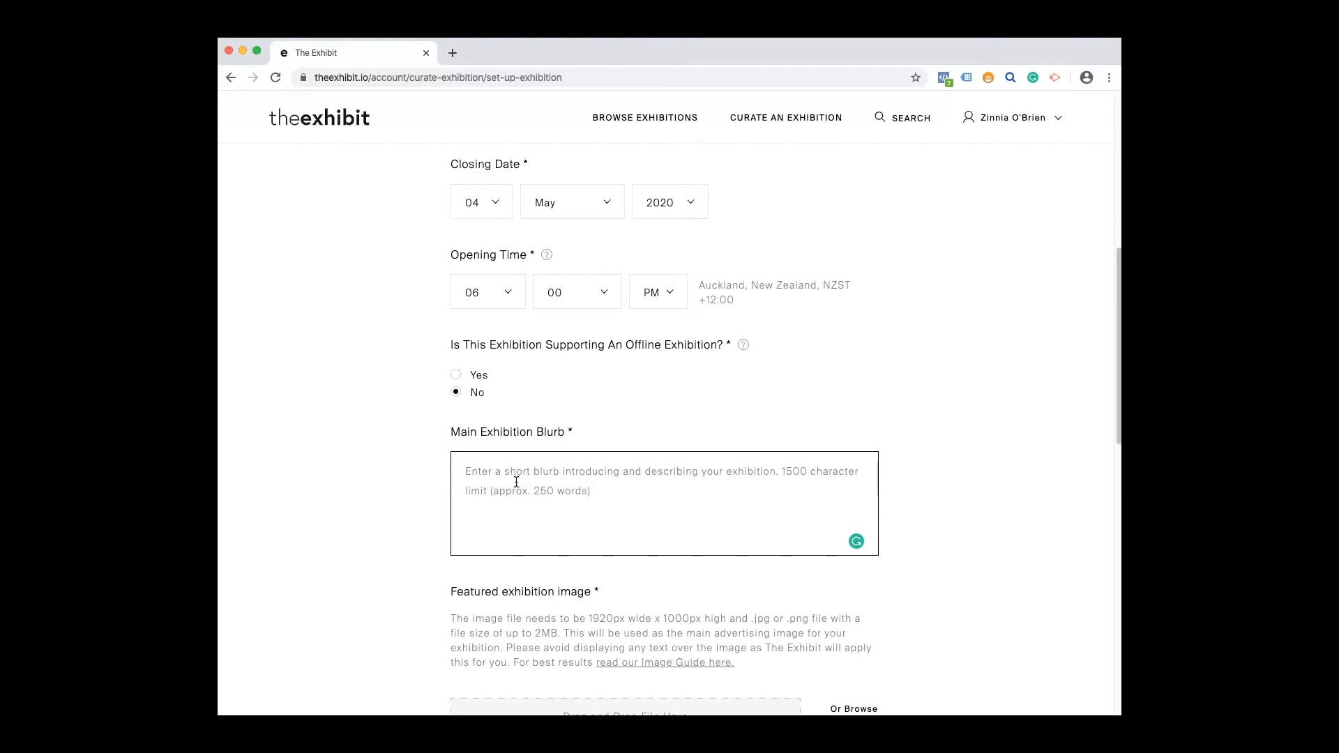
{"action": "left_click", "coordinate": [489, 467]}
{"action": "key", "text": "super+v"}
{"action": "left_click", "coordinate": [738, 513]}
{"action": "scroll", "coordinate": [661, 500], "scroll_direction": "up", "scroll_amount": 5}
{"action": "scroll", "coordinate": [665, 504], "scroll_direction": "down", "scroll_amount": 1}
{"action": "scroll", "coordinate": [665, 504], "scroll_direction": "down", "scroll_amount": 2}
{"action": "left_click", "coordinate": [611, 496]}
{"action": "scroll", "coordinate": [584, 508], "scroll_direction": "up", "scroll_amount": 1}
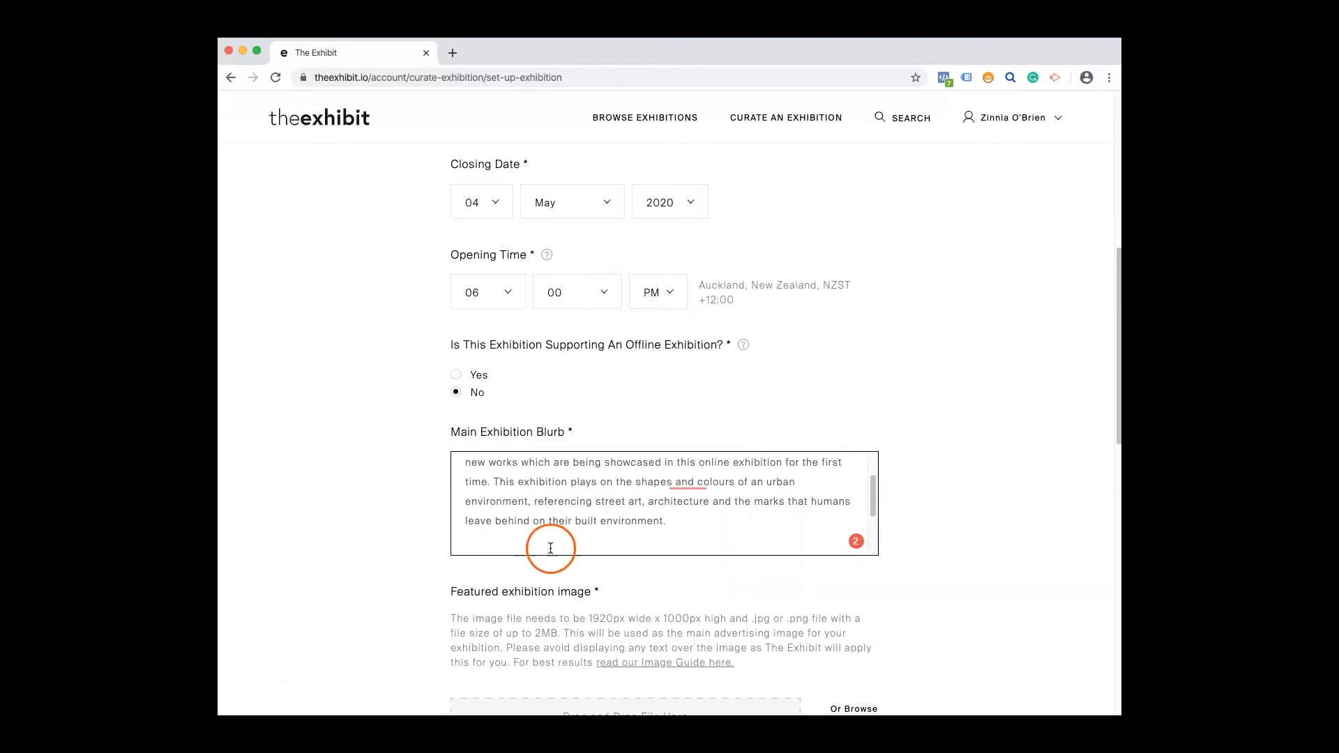
{"action": "scroll", "coordinate": [536, 523], "scroll_direction": "down", "scroll_amount": 1}
{"action": "scroll", "coordinate": [541, 505], "scroll_direction": "down", "scroll_amount": 1}
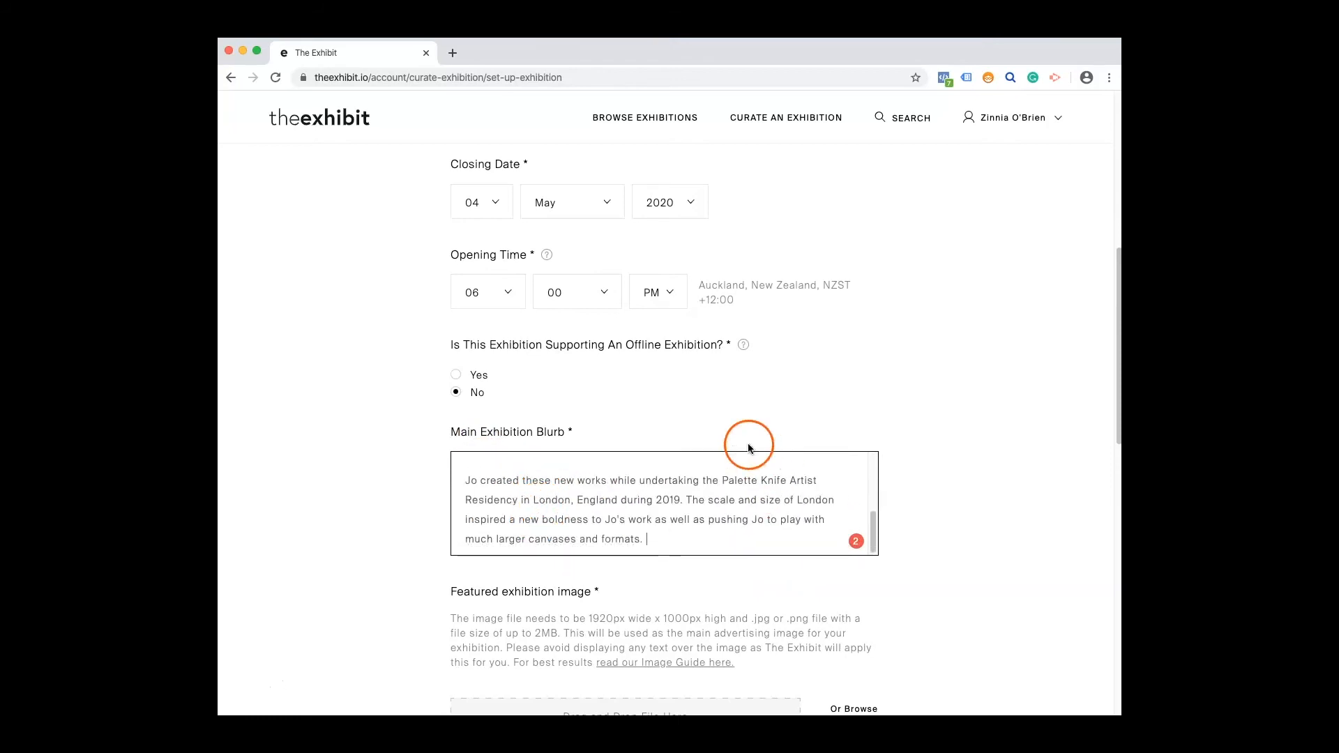
Step: Upload Exhibition Feature Image.jpg from the Exhibition images folder as the featured exhibition image
{"action": "scroll", "coordinate": [726, 546], "scroll_direction": "down", "scroll_amount": 2}
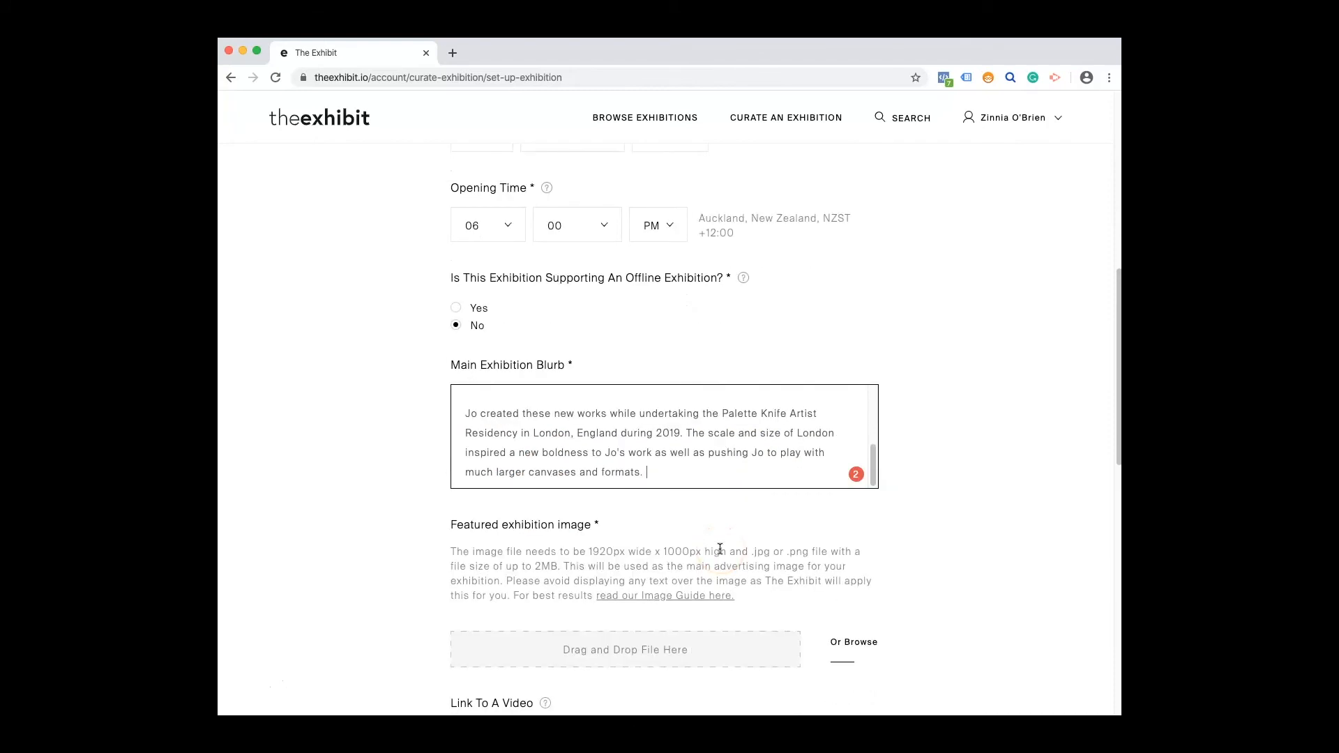
{"action": "scroll", "coordinate": [719, 547], "scroll_direction": "down", "scroll_amount": 6}
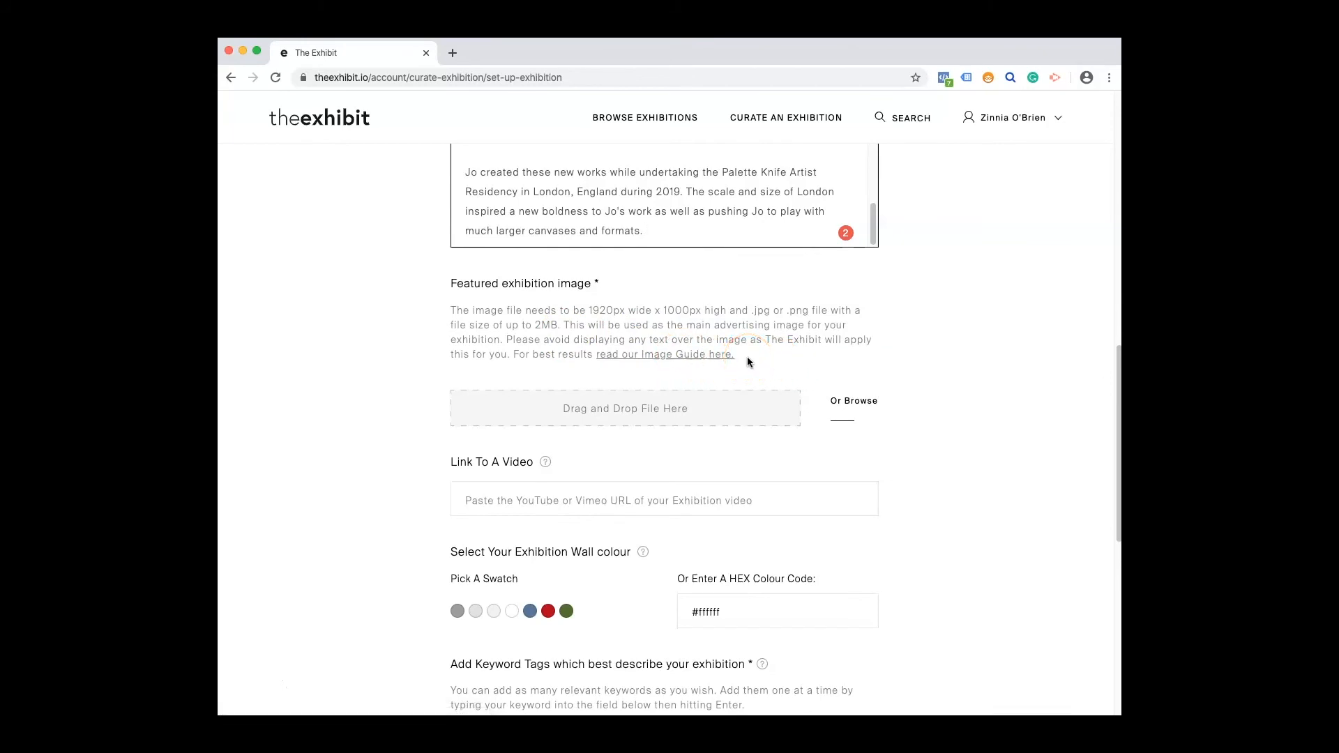
{"action": "left_click", "coordinate": [652, 414]}
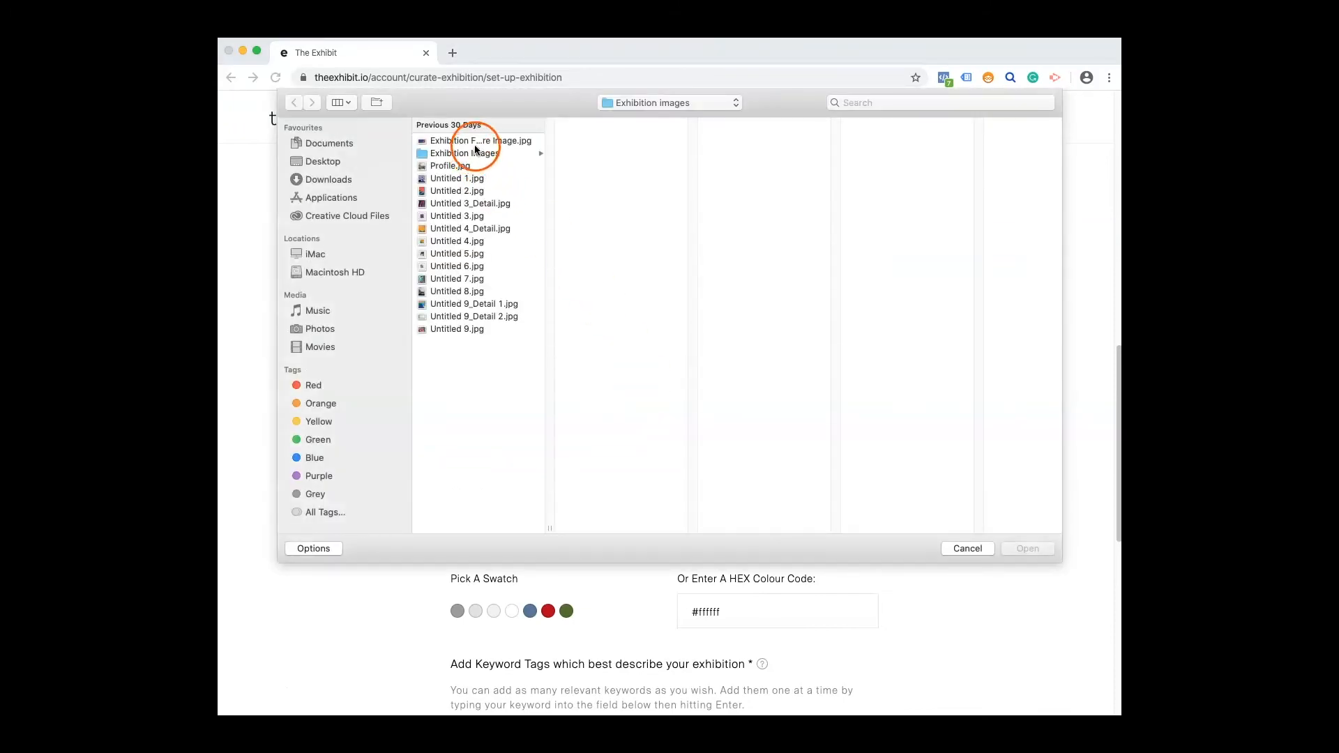
{"action": "left_click", "coordinate": [512, 142]}
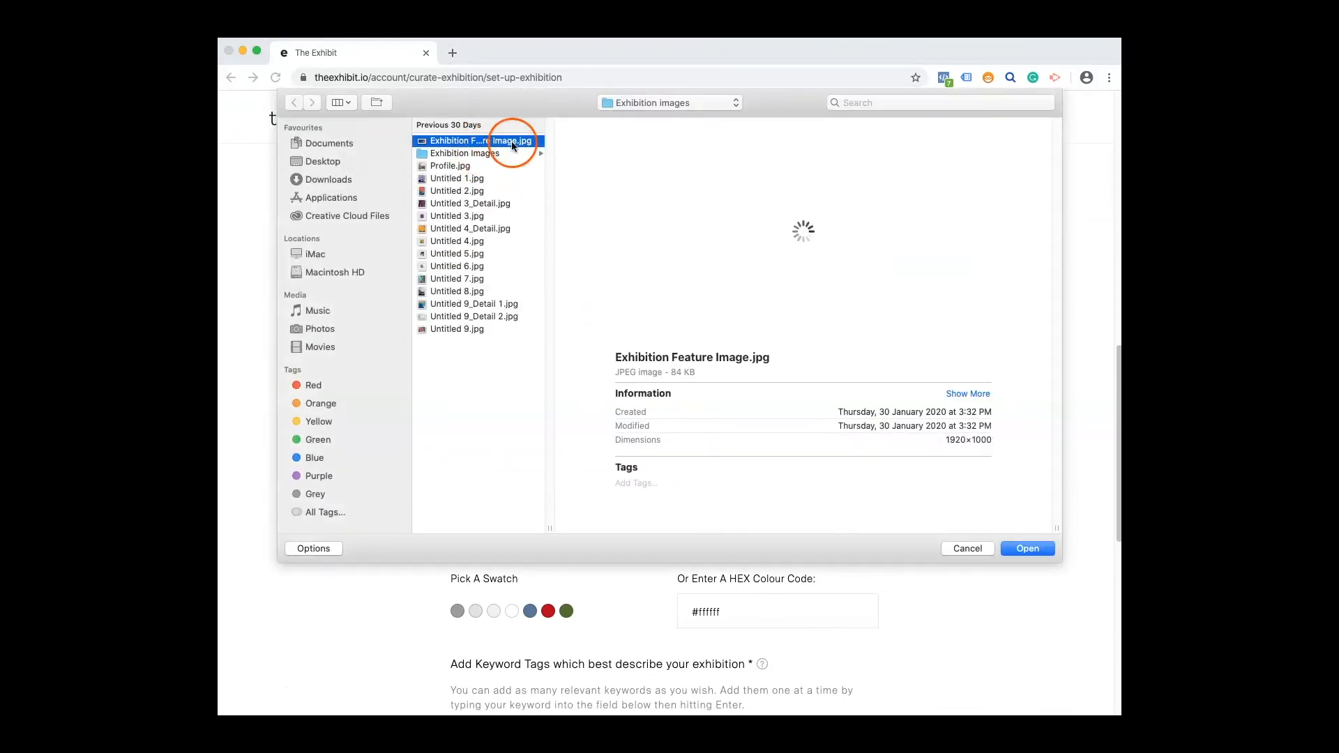
{"action": "left_click", "coordinate": [1028, 549]}
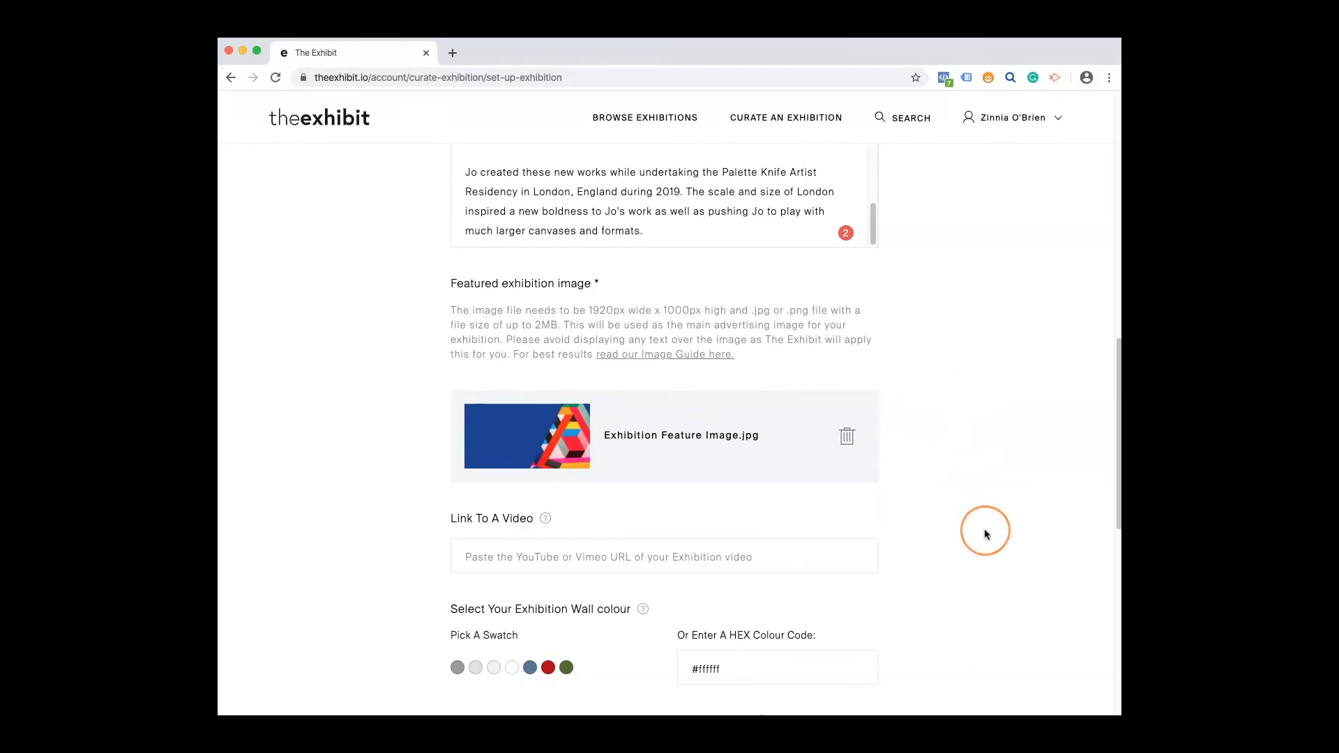
{"action": "scroll", "coordinate": [951, 516], "scroll_direction": "down", "scroll_amount": 4}
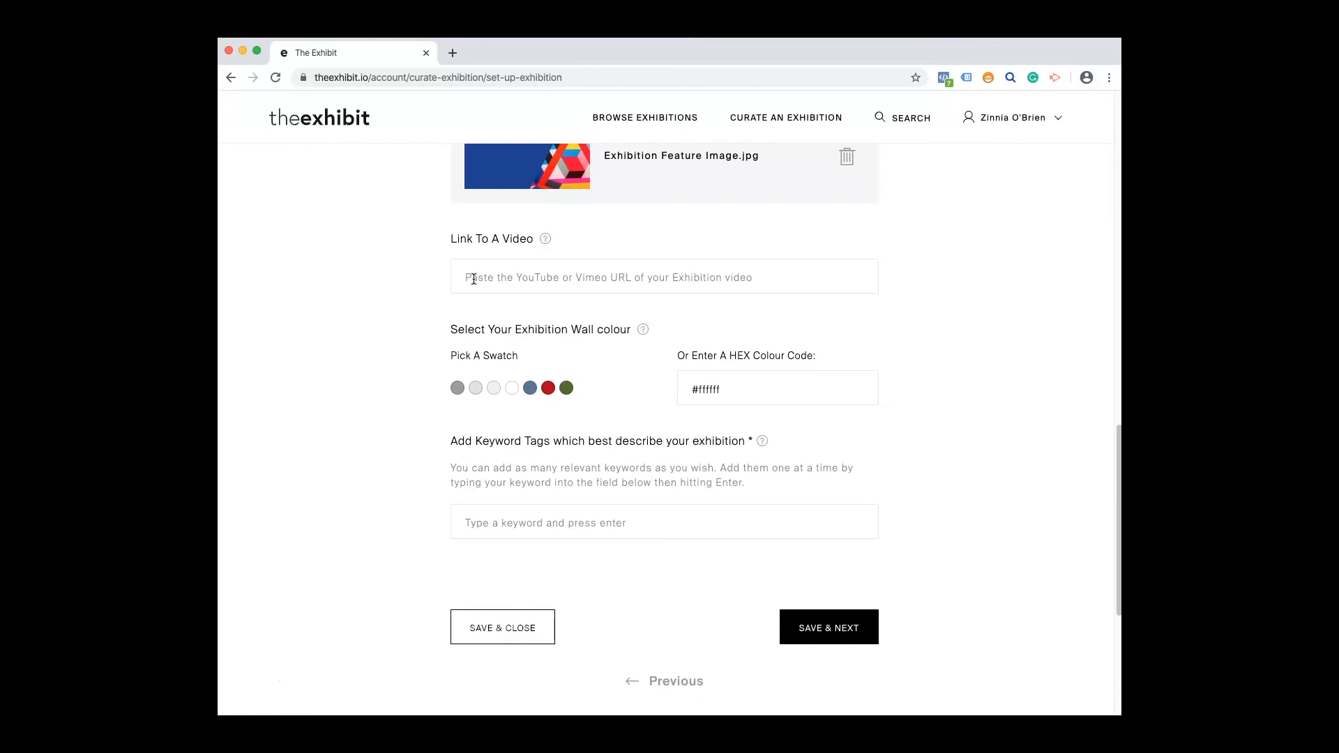
{"action": "key", "text": "super+Tab"}
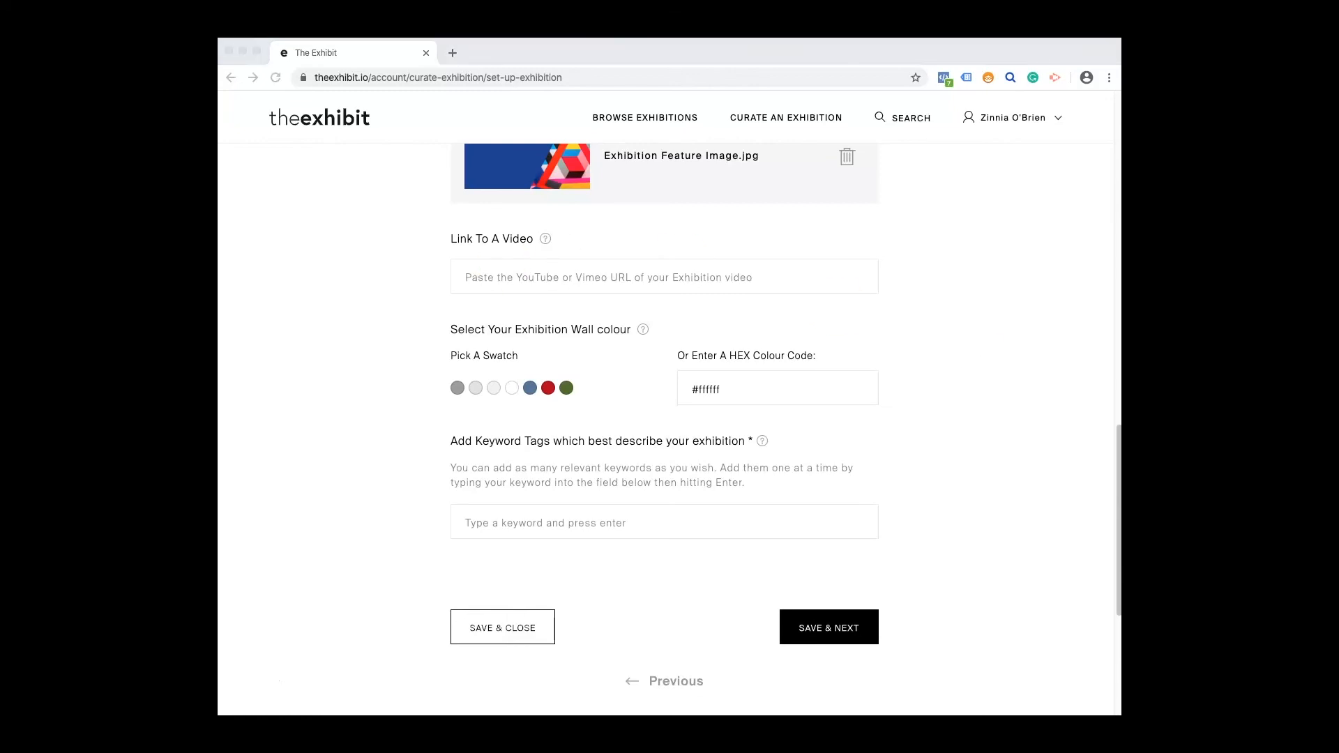
{"action": "left_click", "coordinate": [520, 279]}
{"action": "type", "text": "https://www.youtube.com/watch?v=FBwNIMByp_E"}
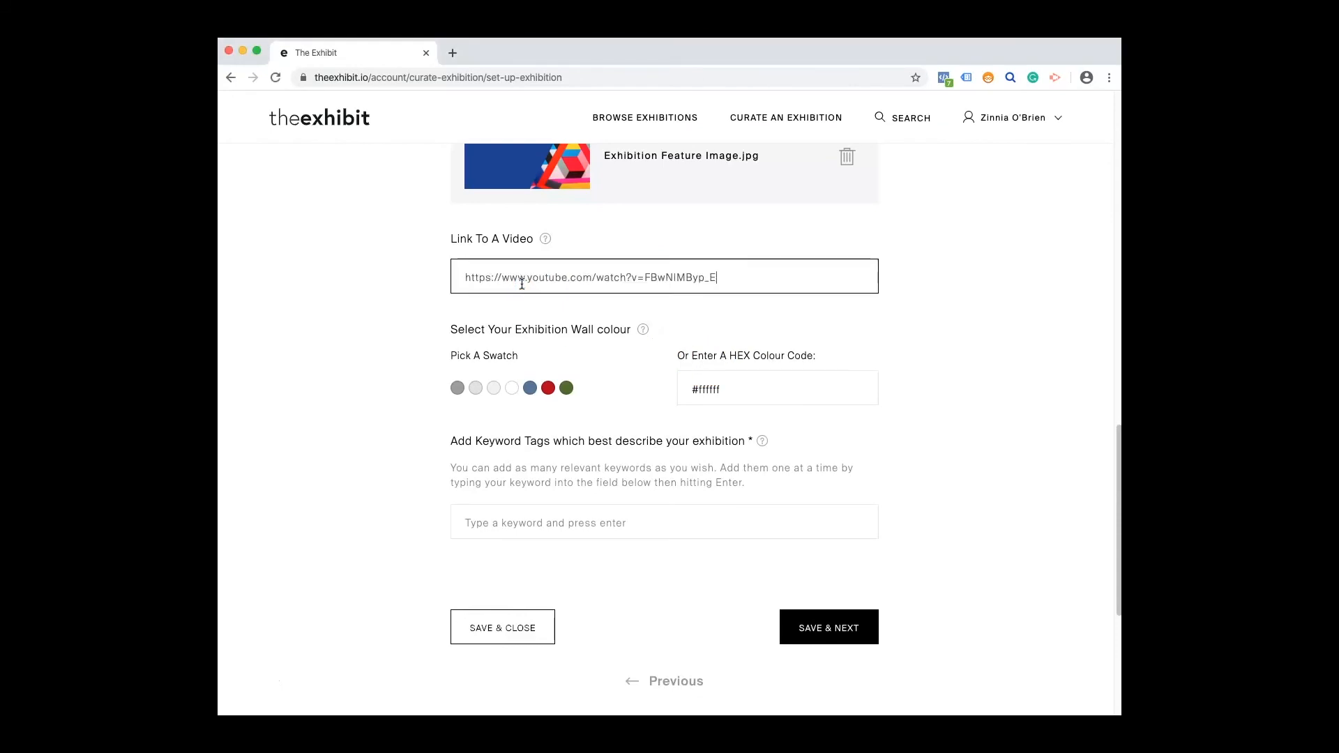
{"action": "left_click", "coordinate": [521, 282]}
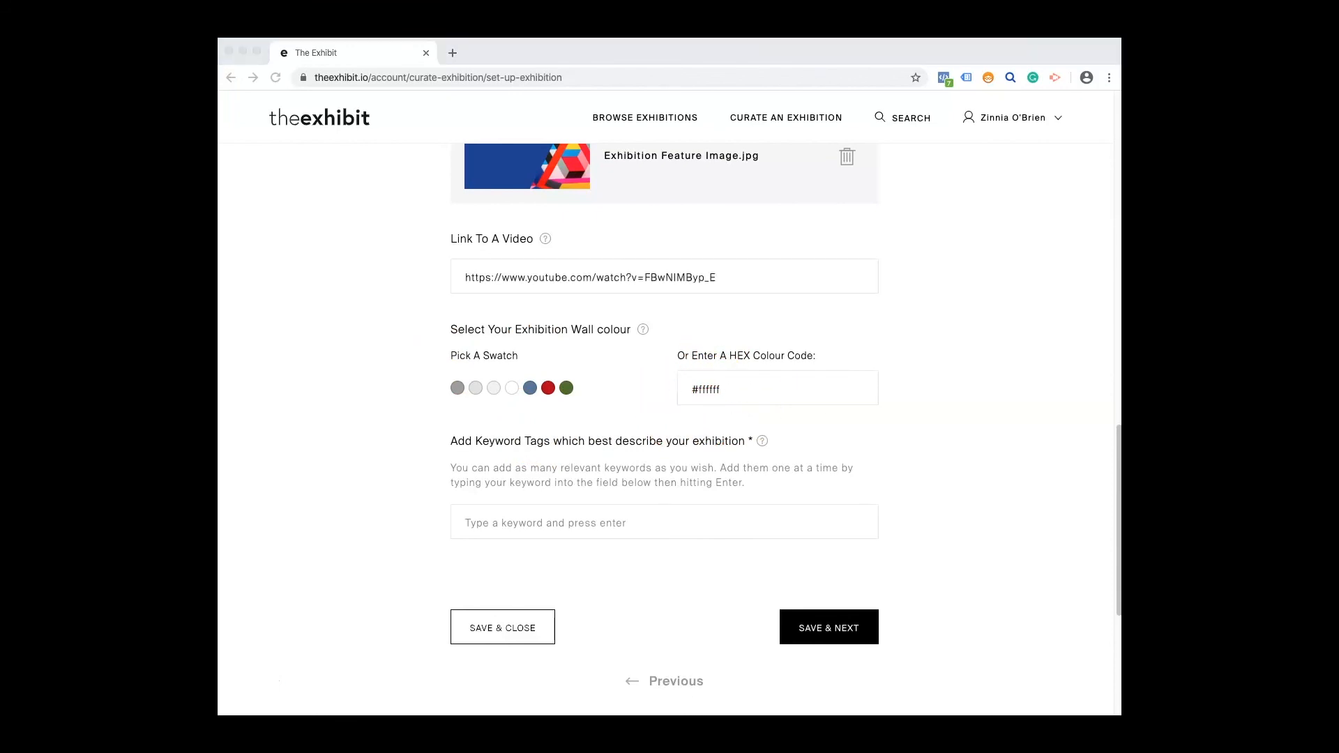
Step: Set the exhibition wall colour to the HEX code #BECACA
{"action": "left_click", "coordinate": [711, 389]}
{"action": "left_click", "coordinate": [701, 389]}
{"action": "double_click", "coordinate": [701, 389]}
{"action": "type", "text": "BECACA"}
{"action": "key", "text": "Tab"}
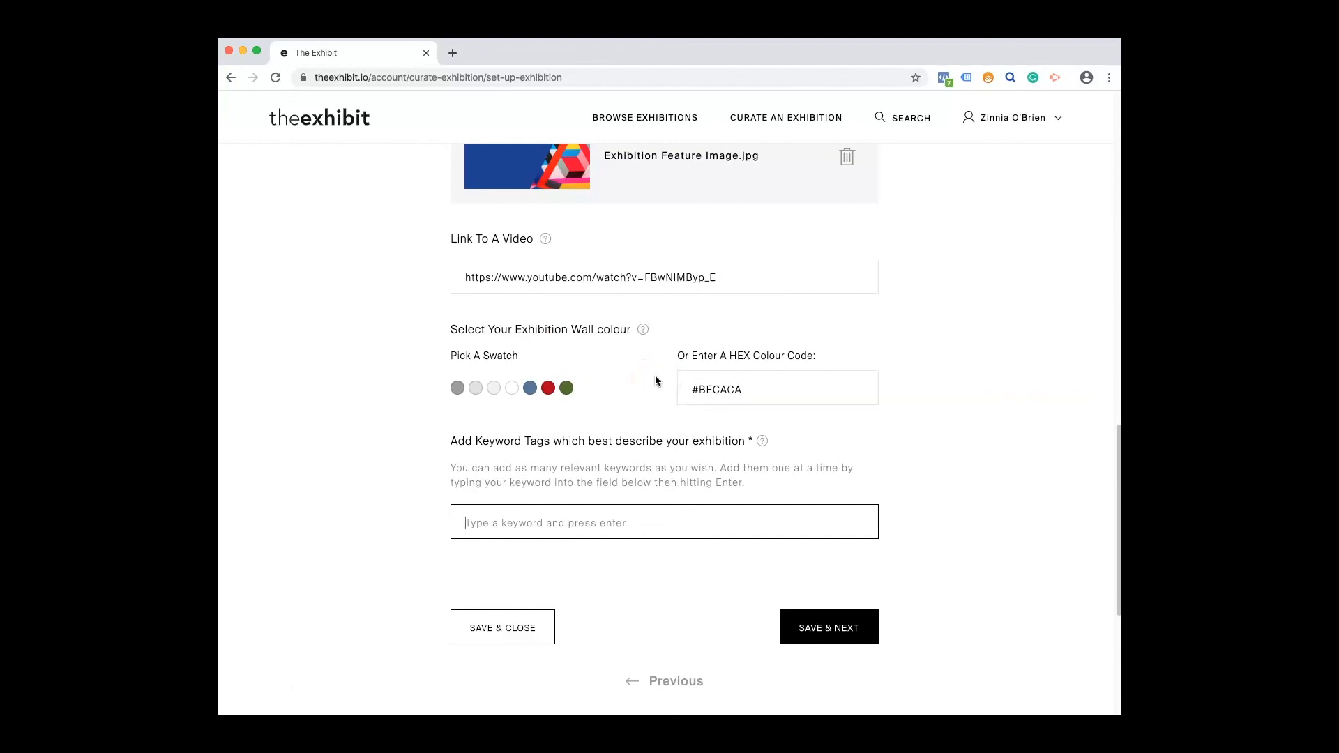
Step: Add the keyword tags "abstract" and "purple" to the exhibition
{"action": "left_click", "coordinate": [545, 524]}
{"action": "type", "text": "abstract"}
{"action": "key", "text": "Return"}
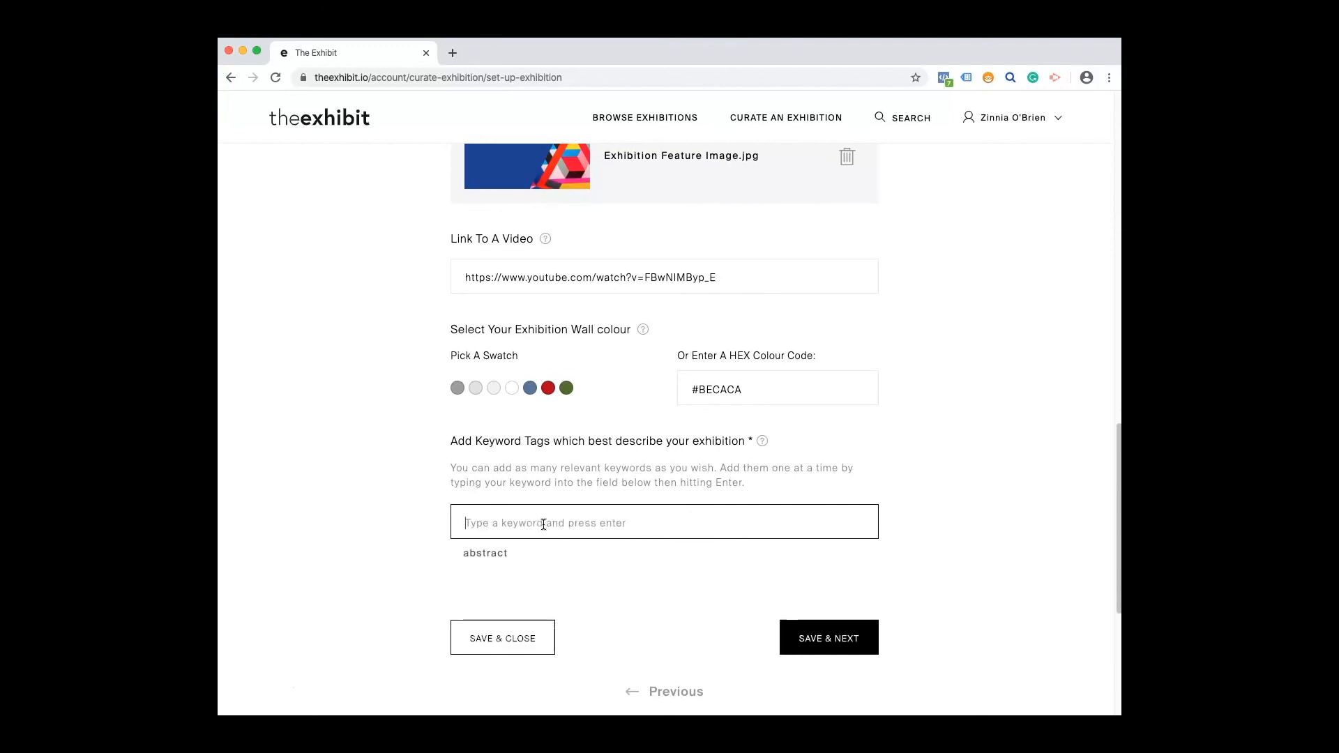
{"action": "type", "text": "purple"}
{"action": "key", "text": "Return"}
{"action": "left_click", "coordinate": [1007, 585]}
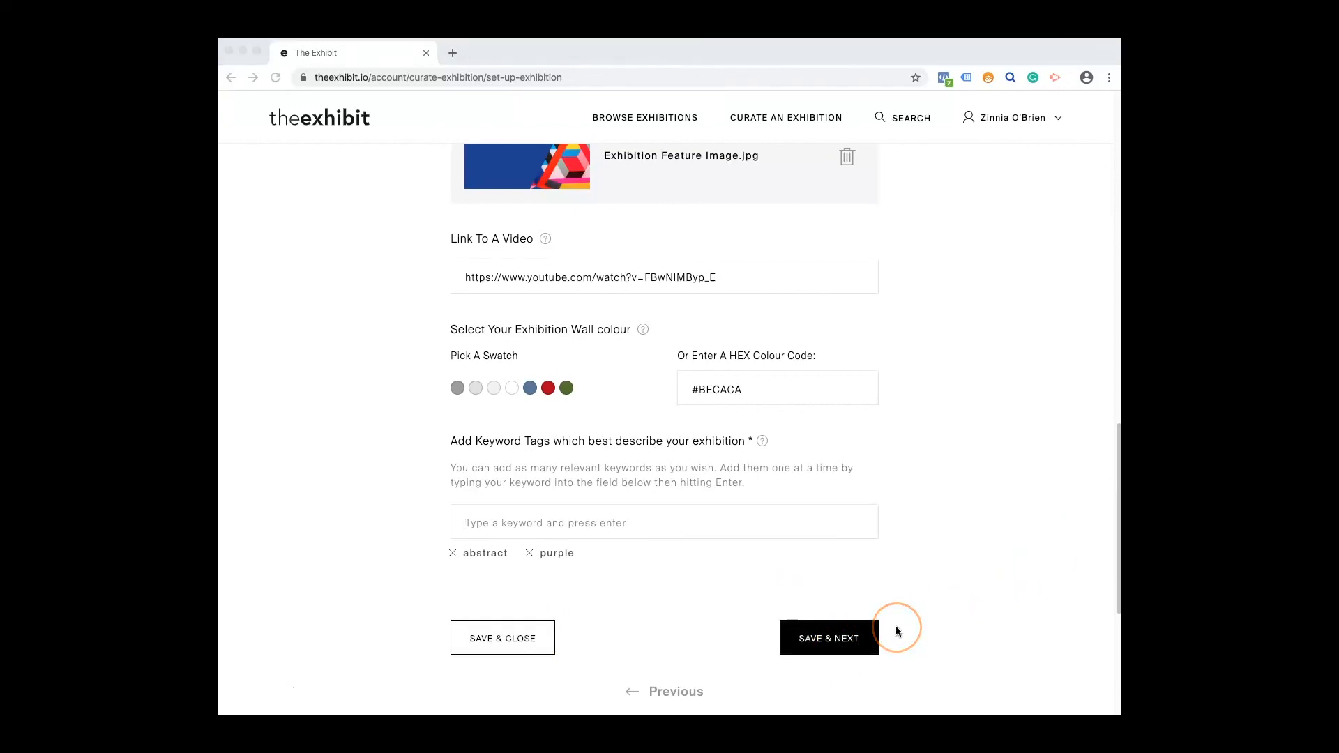